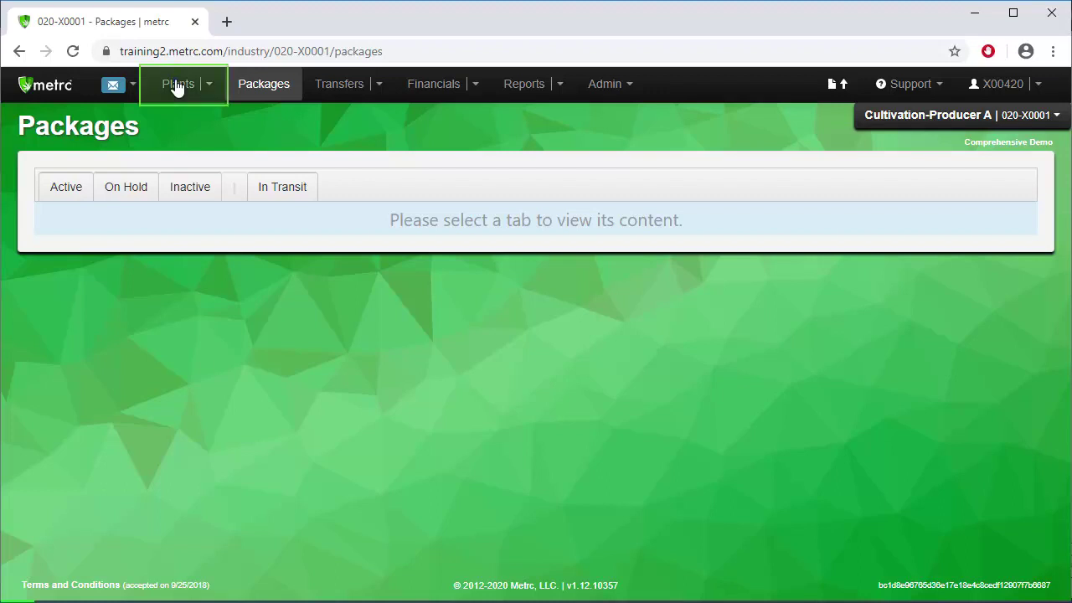
Show the Flowering plants list on the Plants page and sort it by the Tag column
{"action": "left_click", "coordinate": [177, 87]}
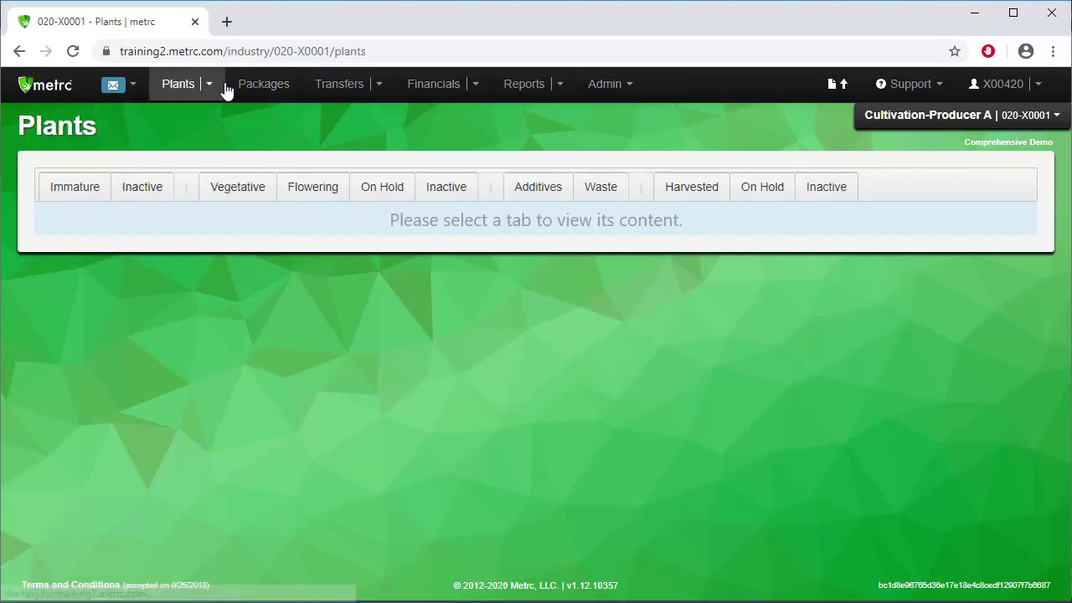
{"action": "left_click", "coordinate": [327, 190]}
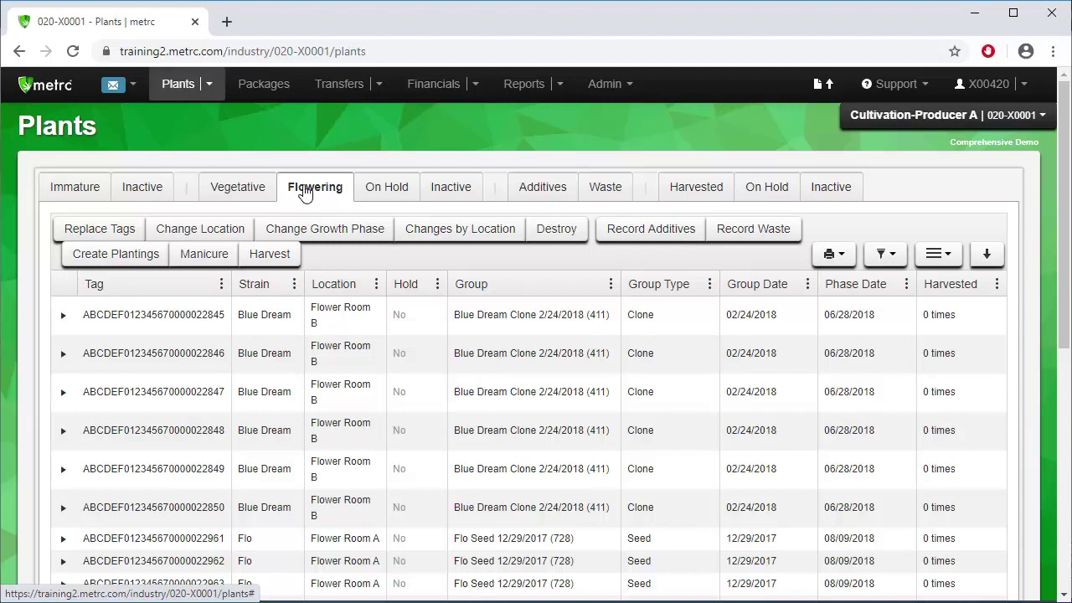
{"action": "left_click", "coordinate": [194, 288]}
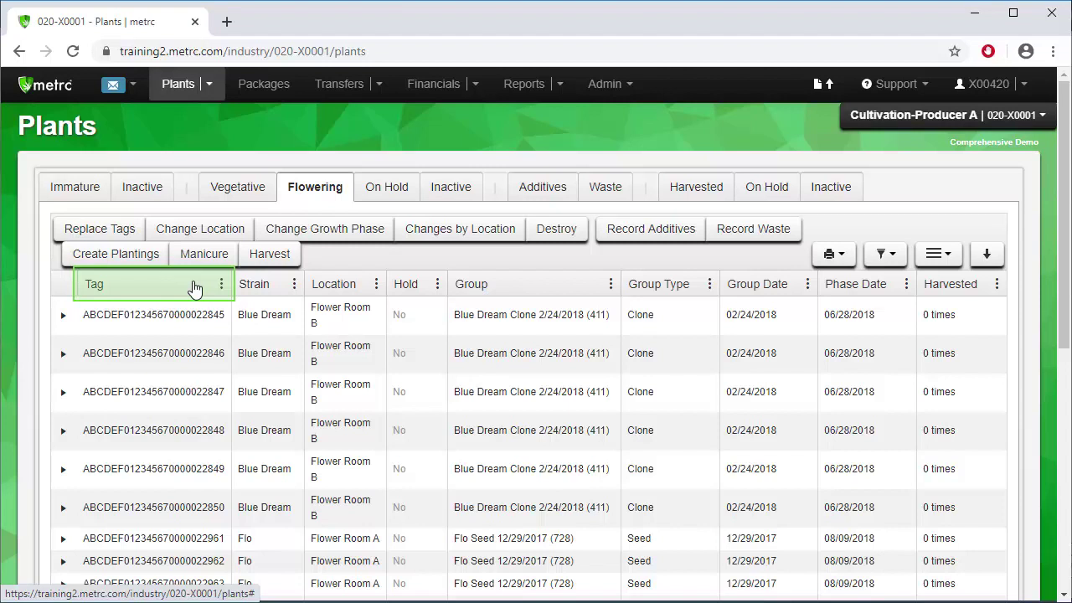
{"action": "left_click", "coordinate": [194, 288]}
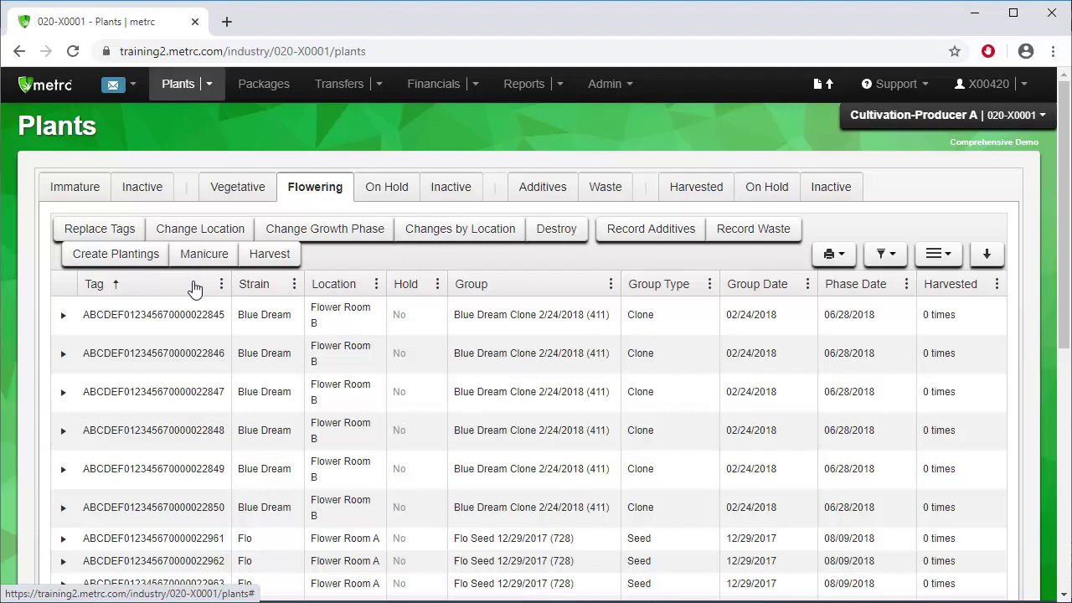
{"action": "left_click", "coordinate": [195, 288]}
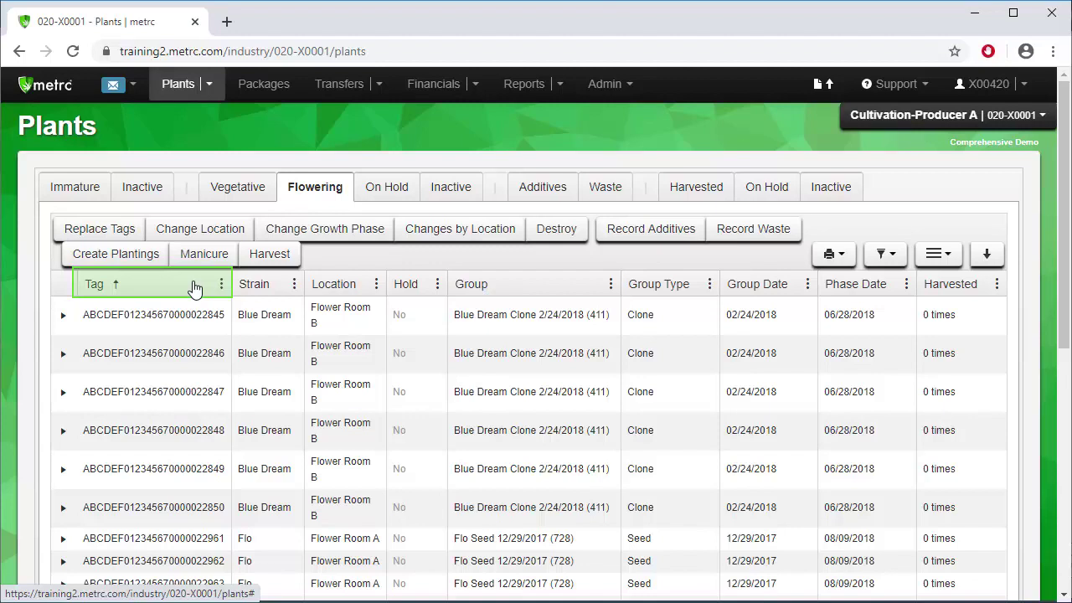
Sort by Tag descending, select AK-47 plants 25323, 25322 and 25321, and start a harvest
{"action": "left_click", "coordinate": [194, 288]}
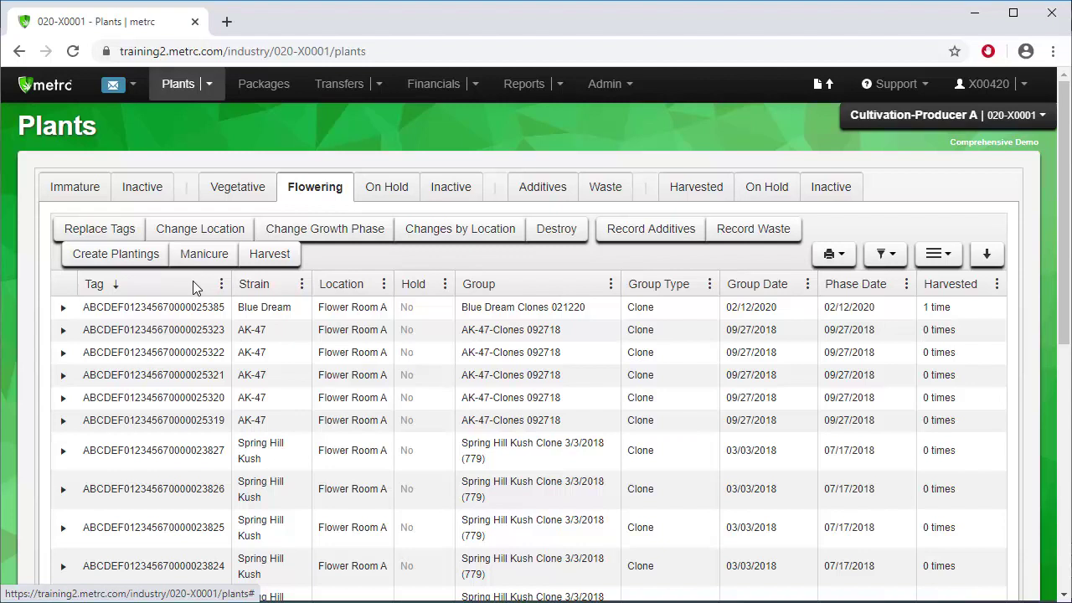
{"action": "left_click", "coordinate": [182, 336]}
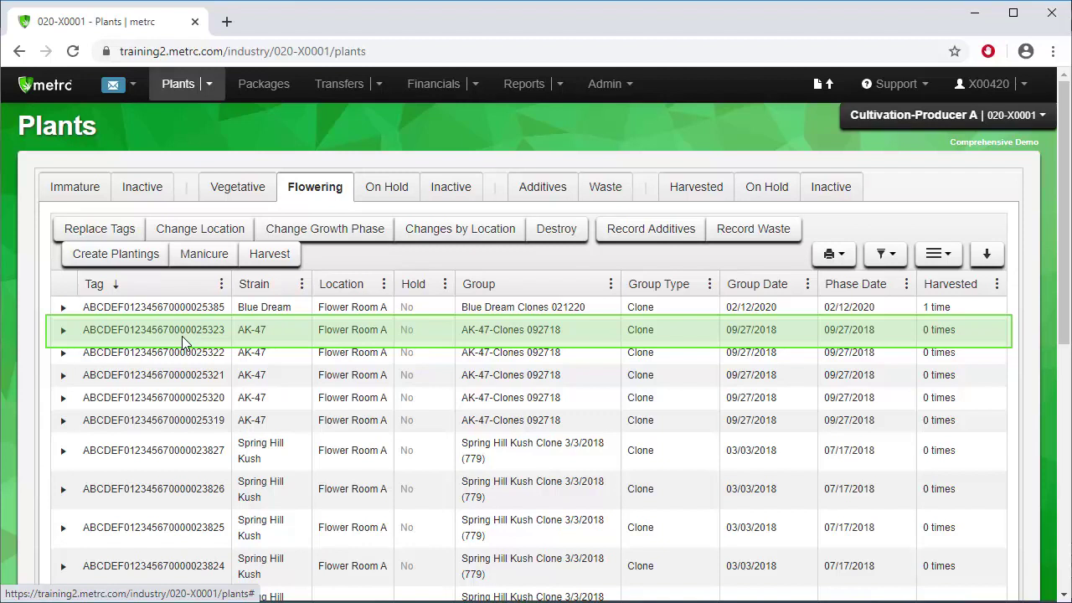
{"action": "left_click", "coordinate": [181, 336]}
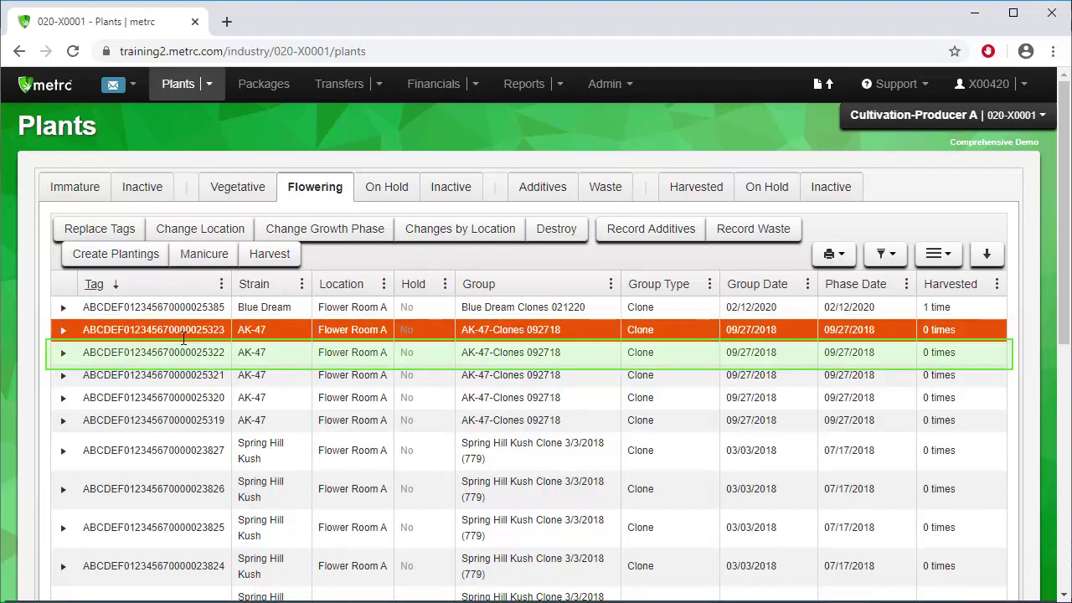
{"action": "left_click", "coordinate": [183, 349]}
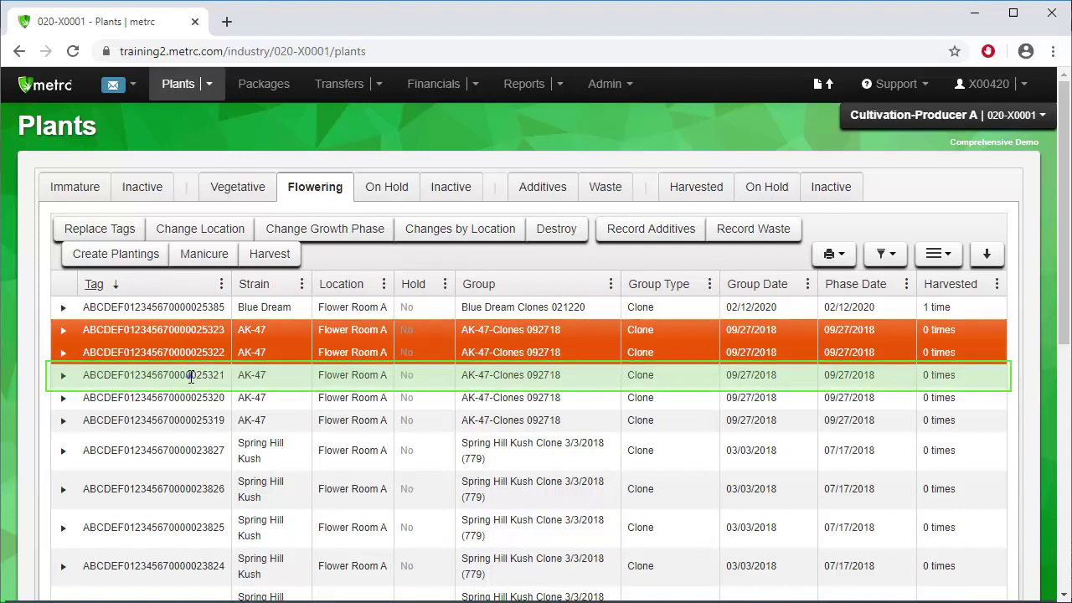
{"action": "left_click", "coordinate": [191, 377]}
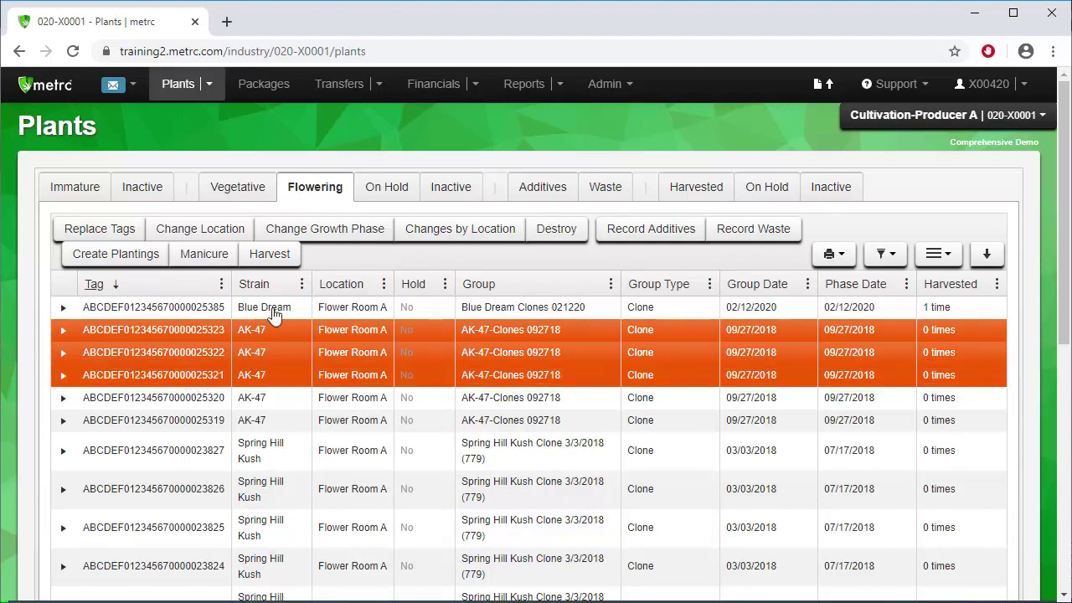
{"action": "left_click", "coordinate": [279, 262]}
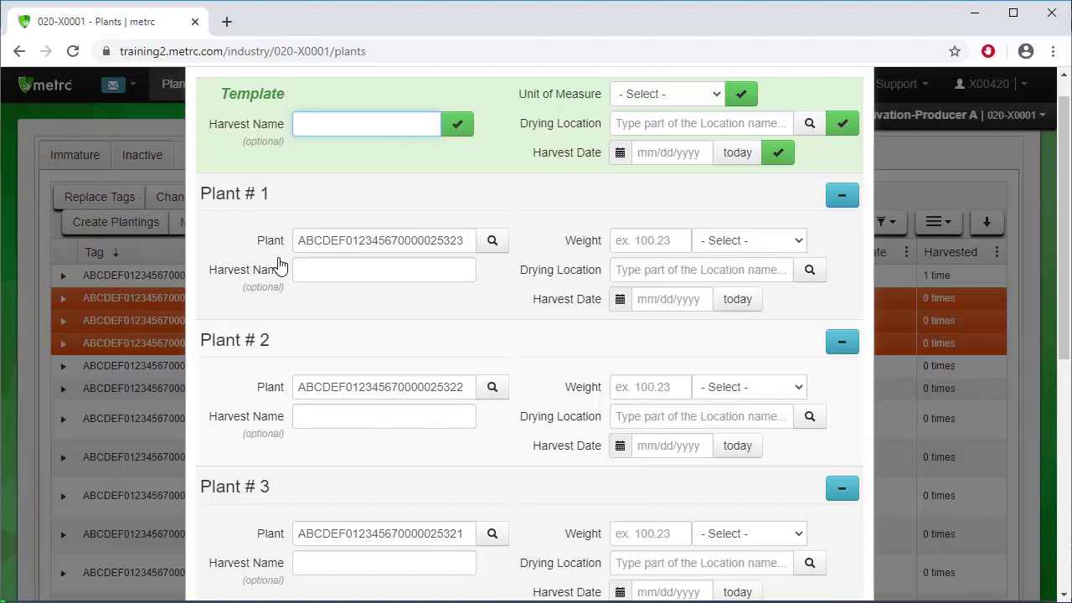
Apply the template harvest name 'AK-47 06.22.2020' to all three plants
{"action": "type", "text": "AK-47 06.22.2020"}
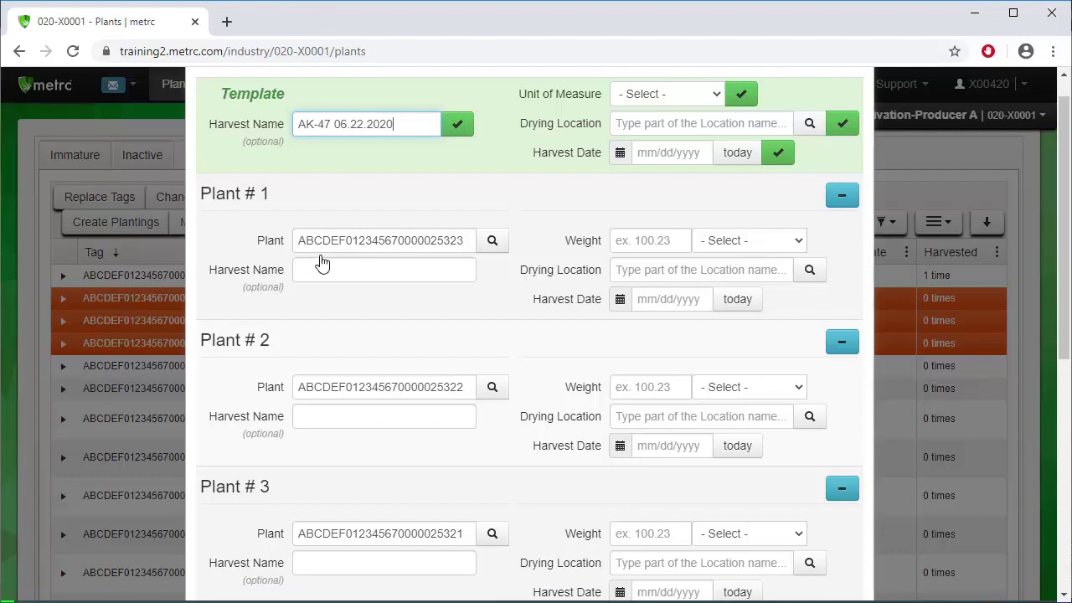
{"action": "left_click", "coordinate": [461, 126]}
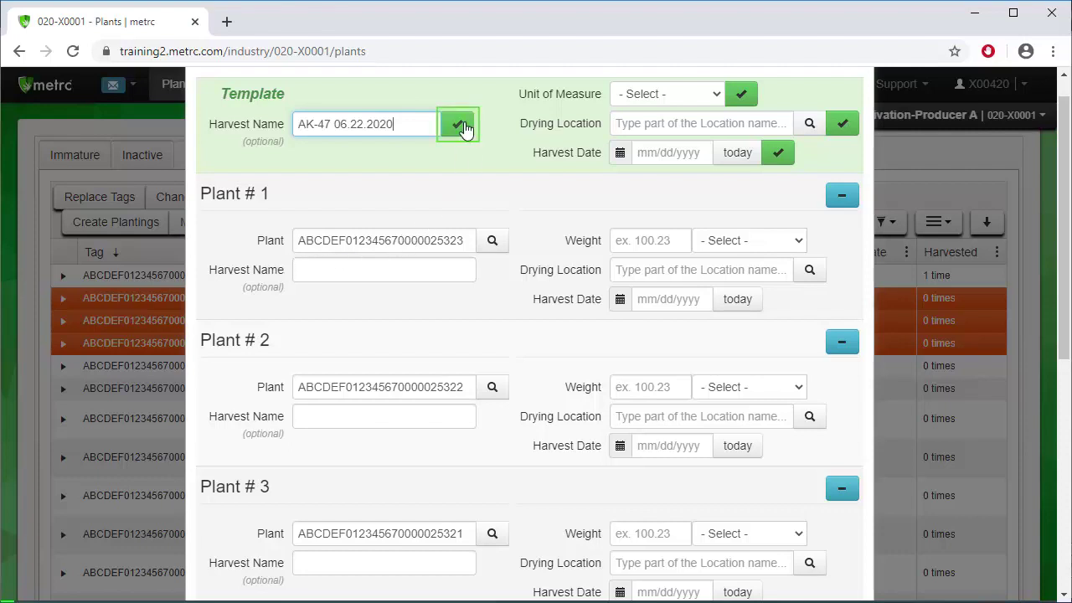
{"action": "left_click", "coordinate": [463, 127]}
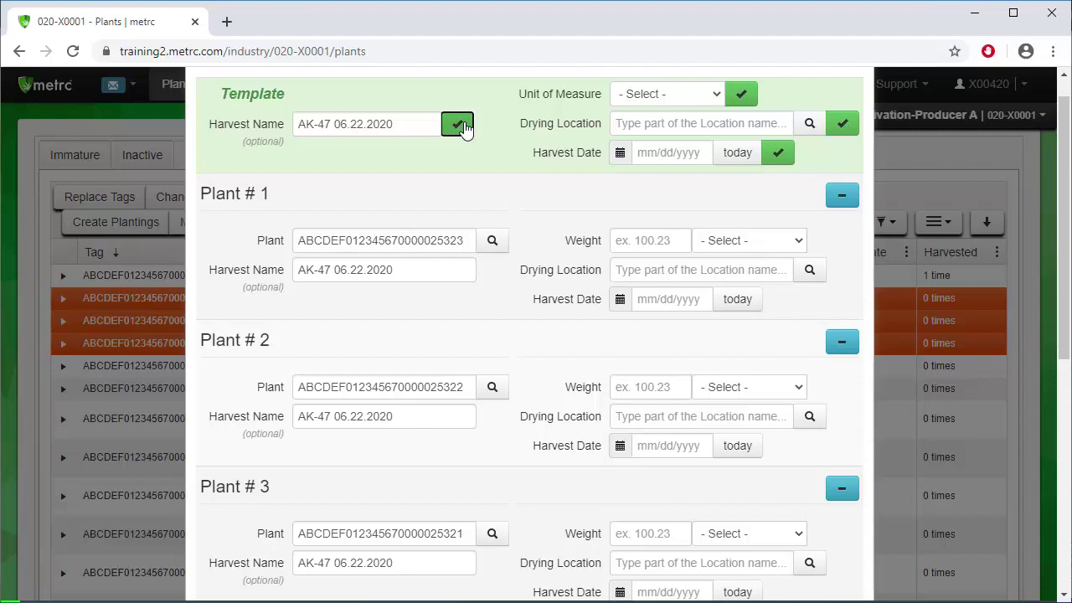
Set Grams as the weight unit for every plant
{"action": "left_click", "coordinate": [718, 97]}
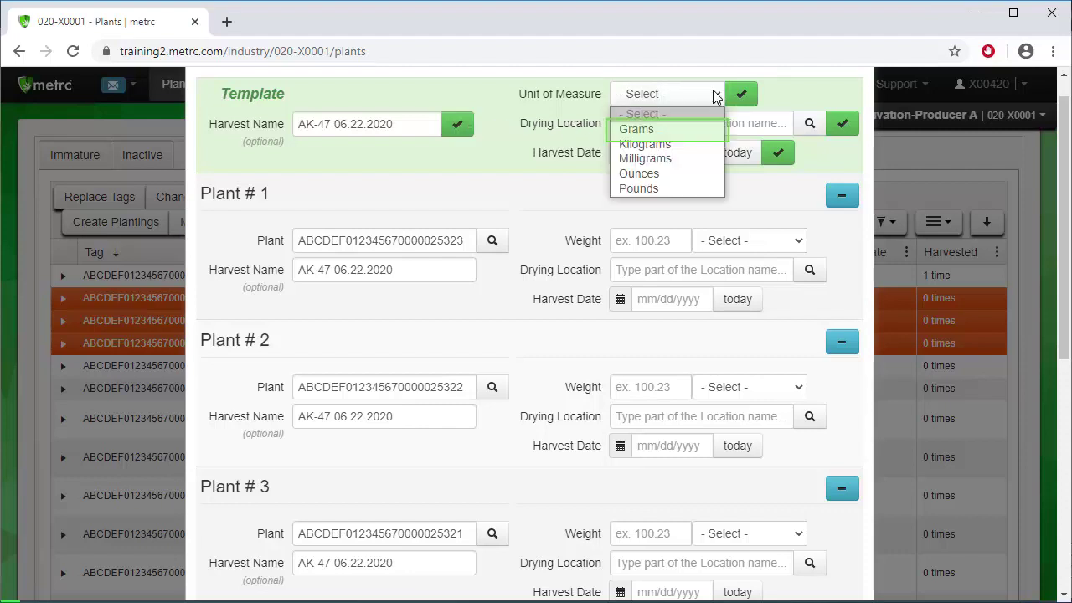
{"action": "left_click", "coordinate": [702, 130]}
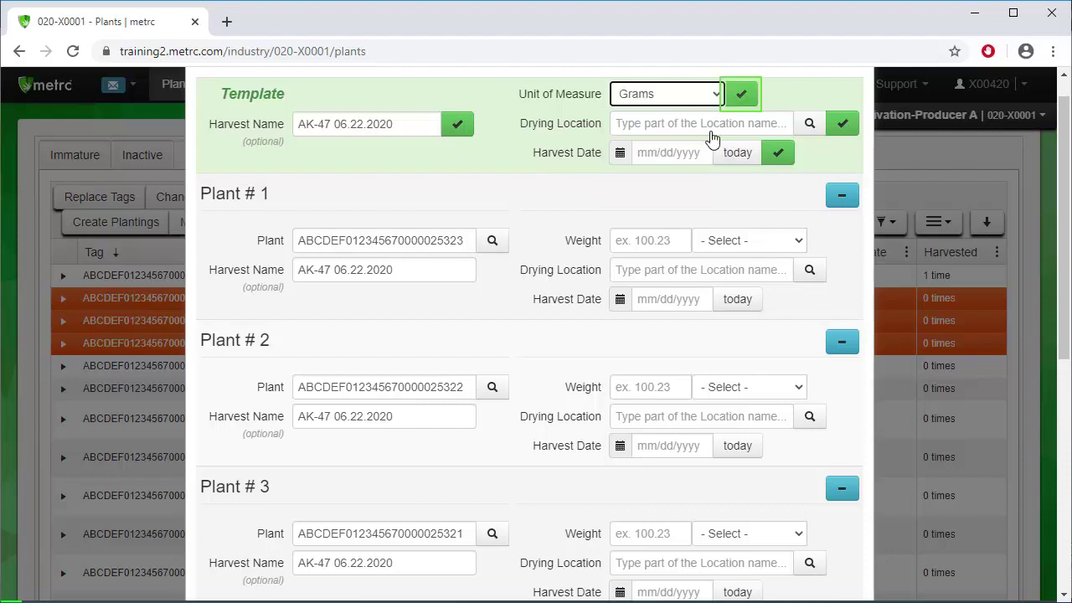
{"action": "left_click", "coordinate": [745, 97]}
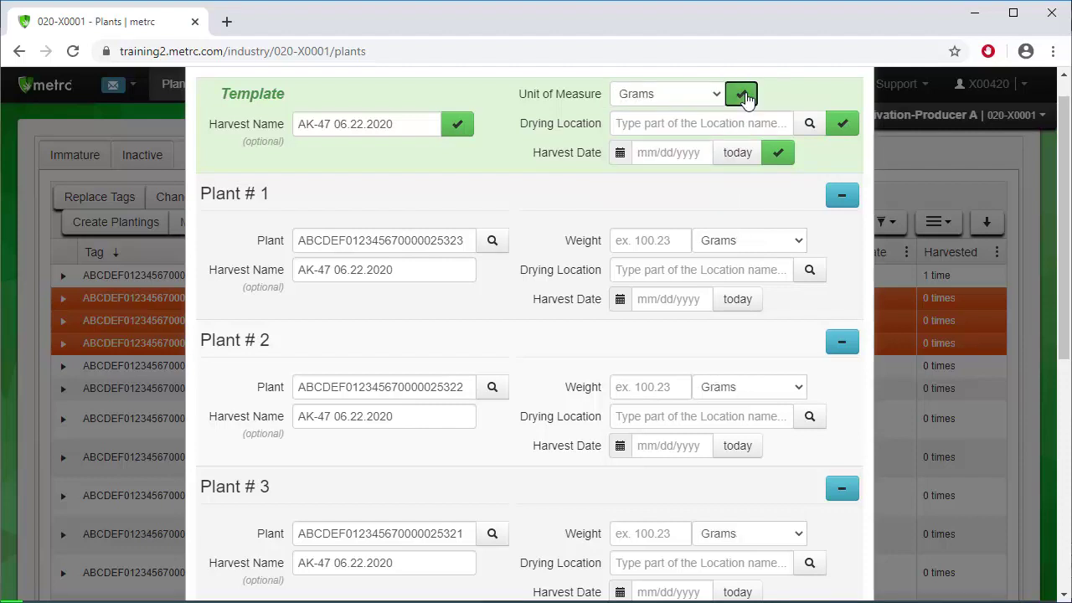
Choose Dry/Cure Location as the template drying location
{"action": "left_click", "coordinate": [809, 124]}
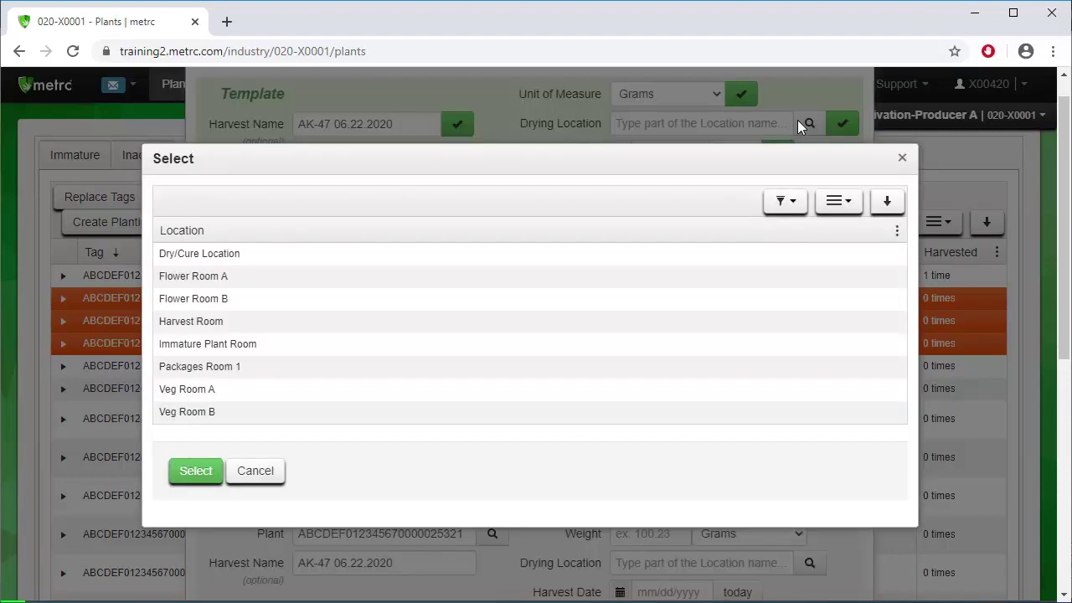
{"action": "left_click", "coordinate": [587, 256]}
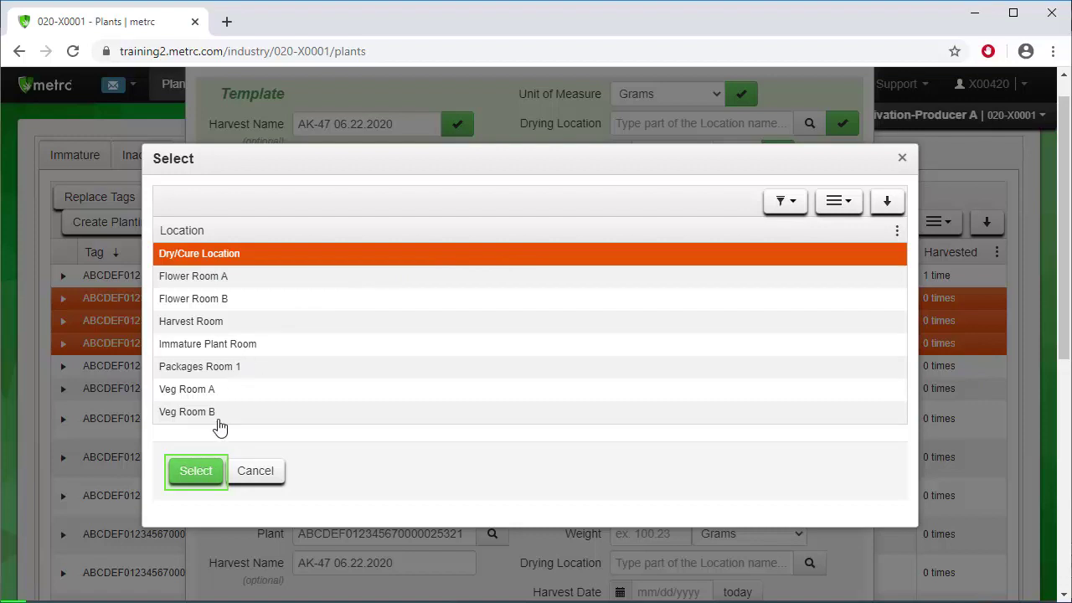
{"action": "left_click", "coordinate": [213, 475]}
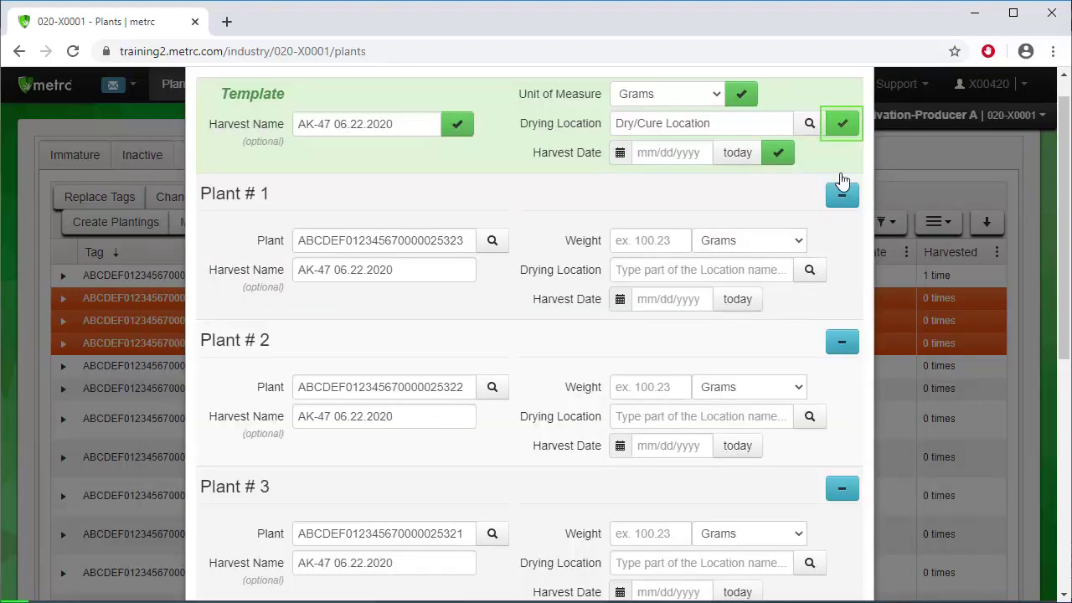
Apply Dry/Cure Location and harvest date 06/22/2020 to all three plants
{"action": "left_click", "coordinate": [844, 125]}
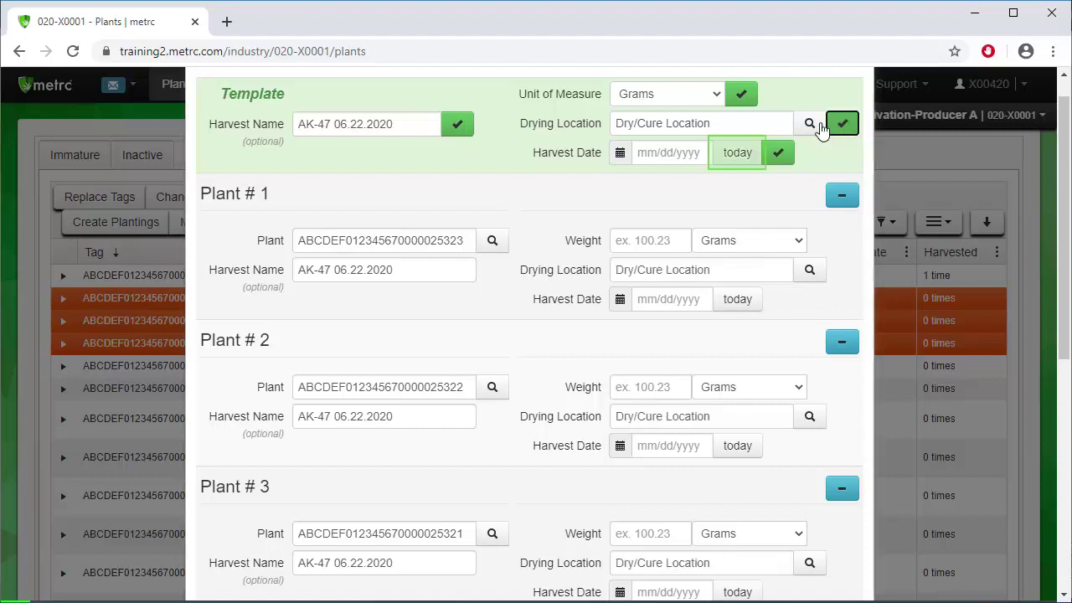
{"action": "left_click", "coordinate": [738, 154]}
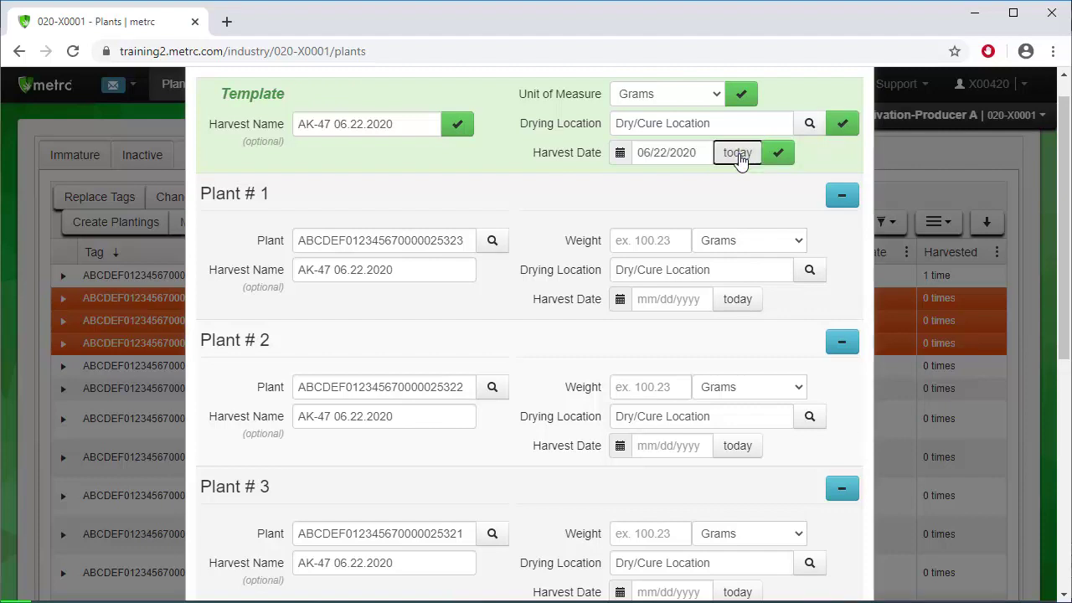
{"action": "left_click", "coordinate": [782, 154]}
{"action": "left_click", "coordinate": [783, 154]}
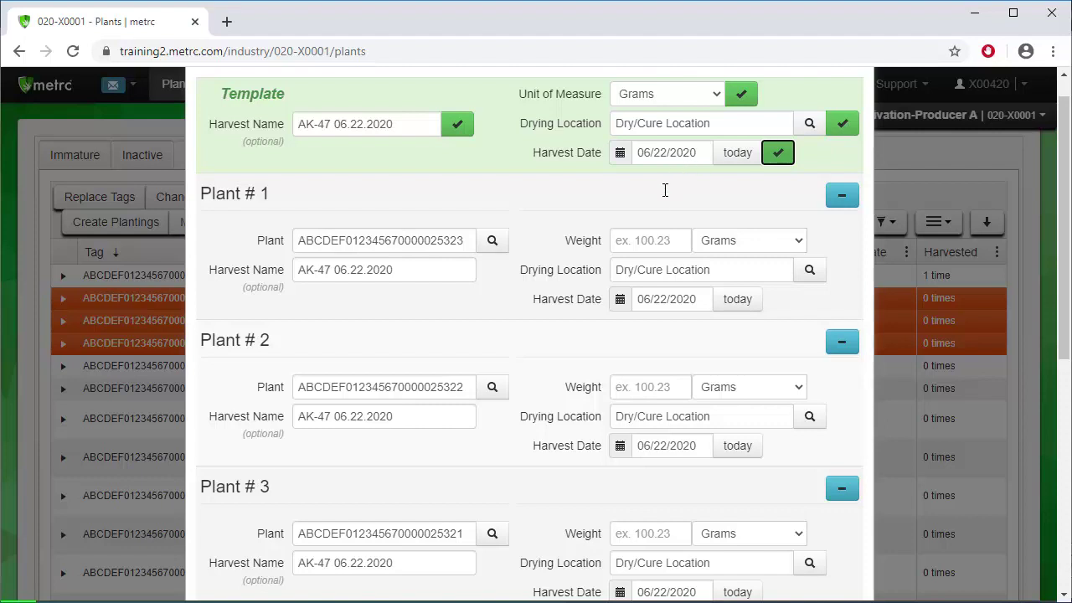
{"action": "left_click", "coordinate": [650, 239]}
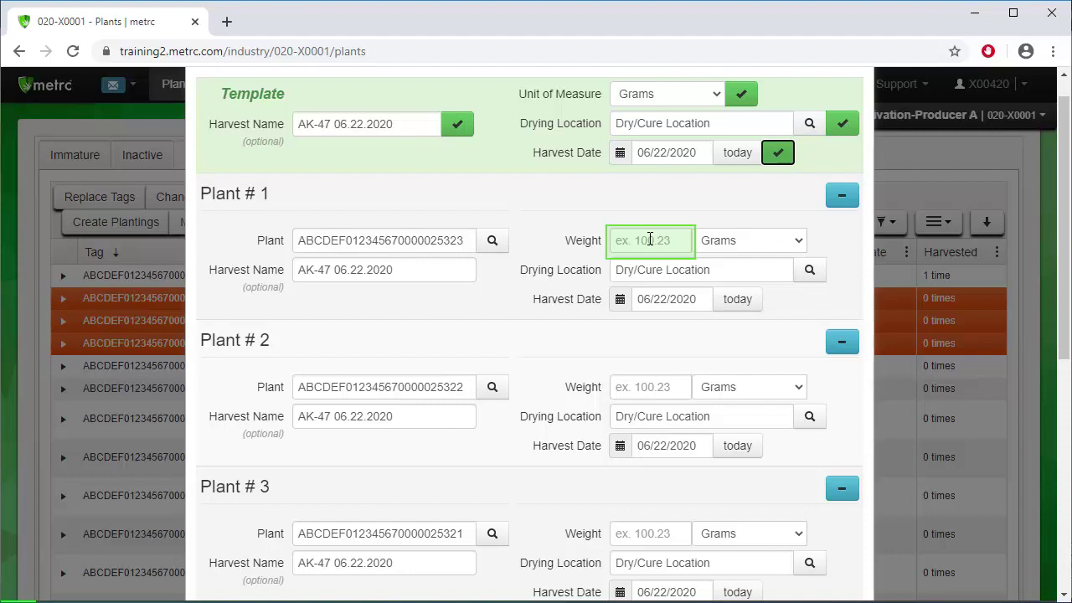
Enter plant weights of 900.35, 1123.45 and 1100.54 grams for plants 1, 2 and 3
{"action": "left_click", "coordinate": [650, 240]}
{"action": "type", "text": "900.35"}
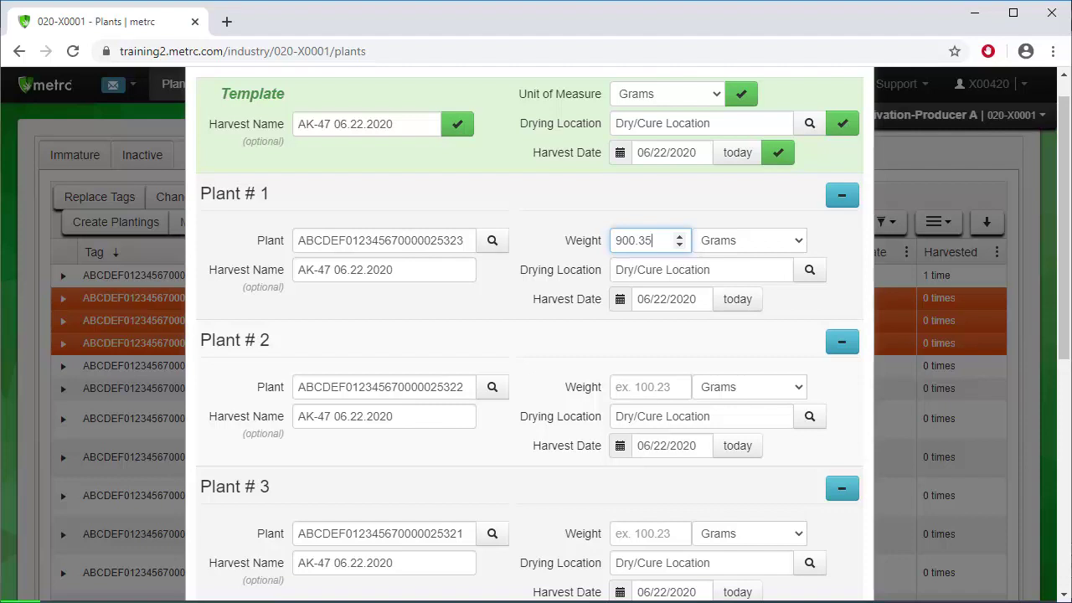
{"action": "left_click", "coordinate": [647, 388]}
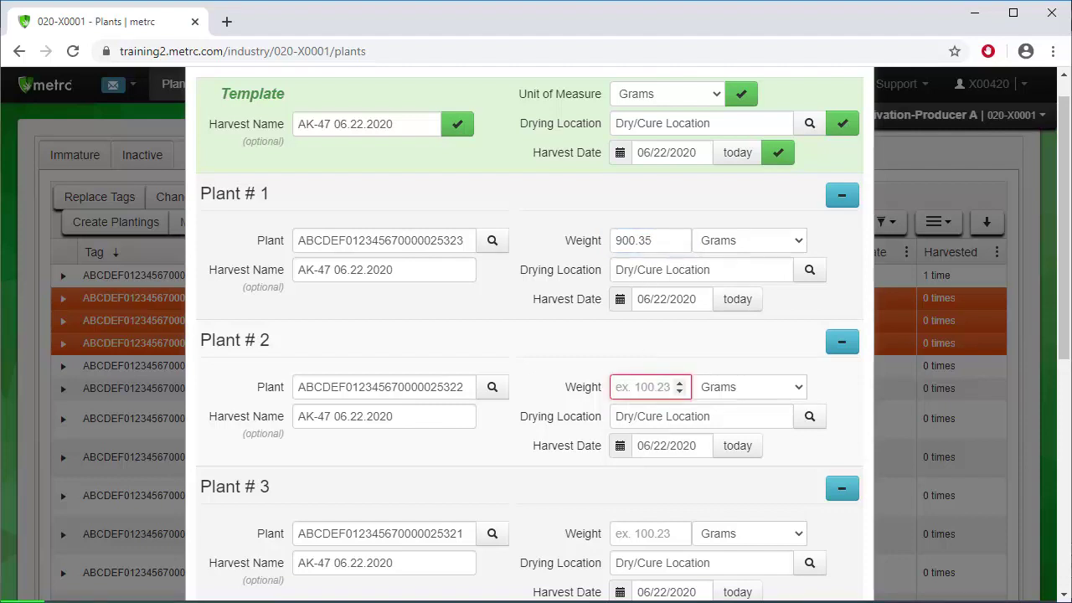
{"action": "type", "text": "1123"}
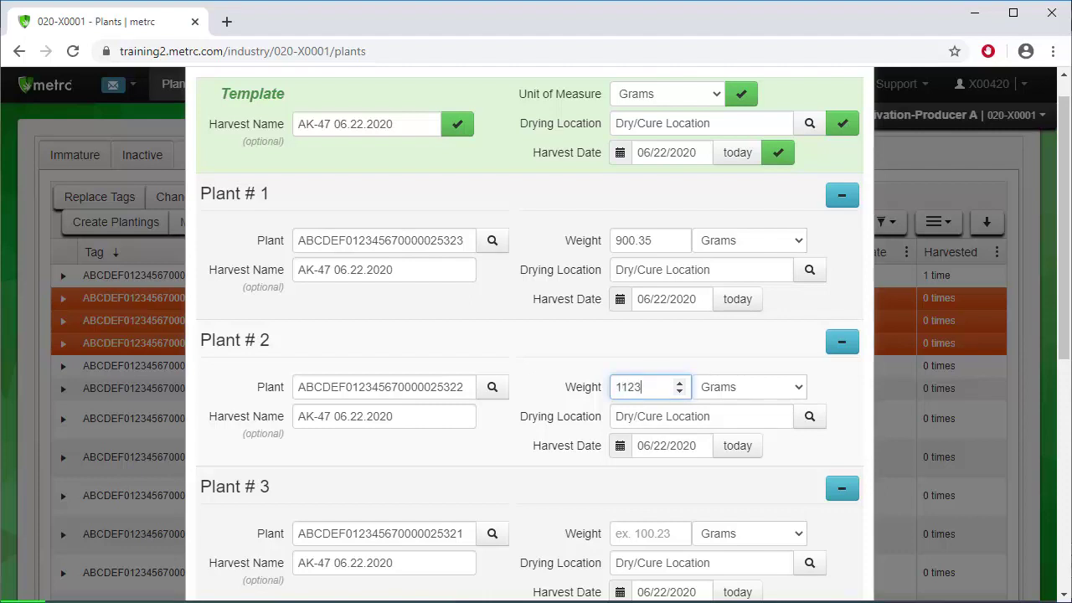
{"action": "type", "text": ".45"}
{"action": "left_click", "coordinate": [652, 526]}
{"action": "type", "text": "11"}
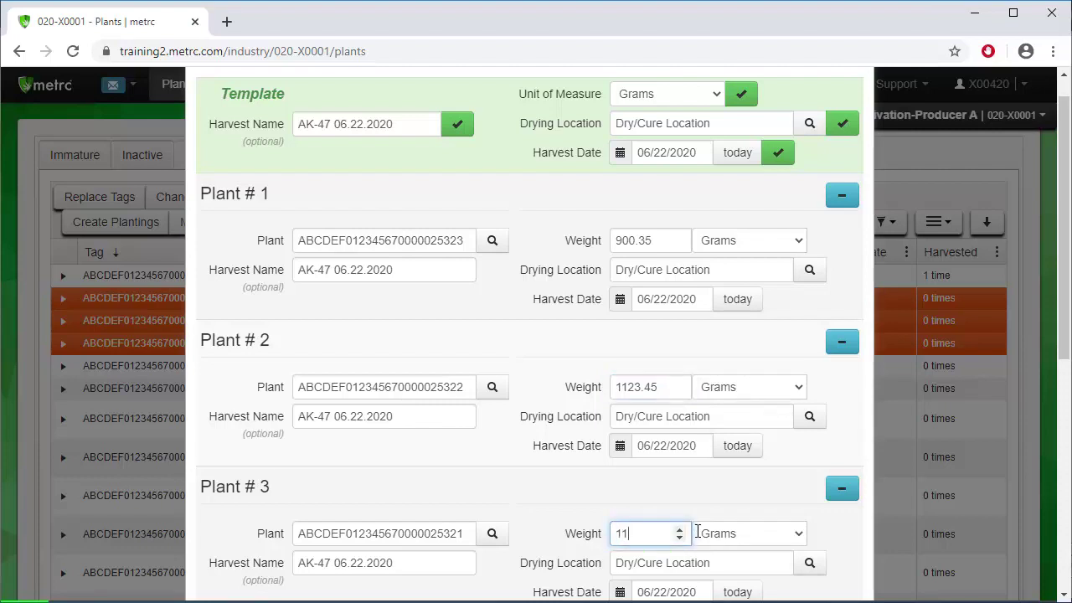
{"action": "type", "text": "00.54"}
{"action": "scroll", "coordinate": [628, 519], "scroll_direction": "down", "scroll_amount": 1}
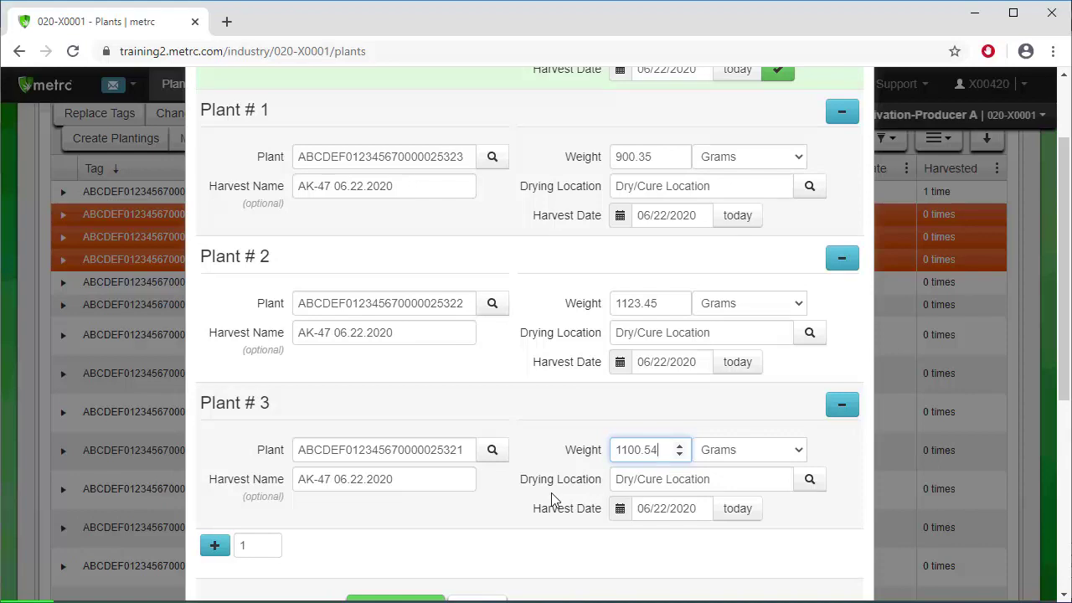
Submit the harvest with the Harvest Plants button
{"action": "scroll", "coordinate": [551, 492], "scroll_direction": "down", "scroll_amount": 1}
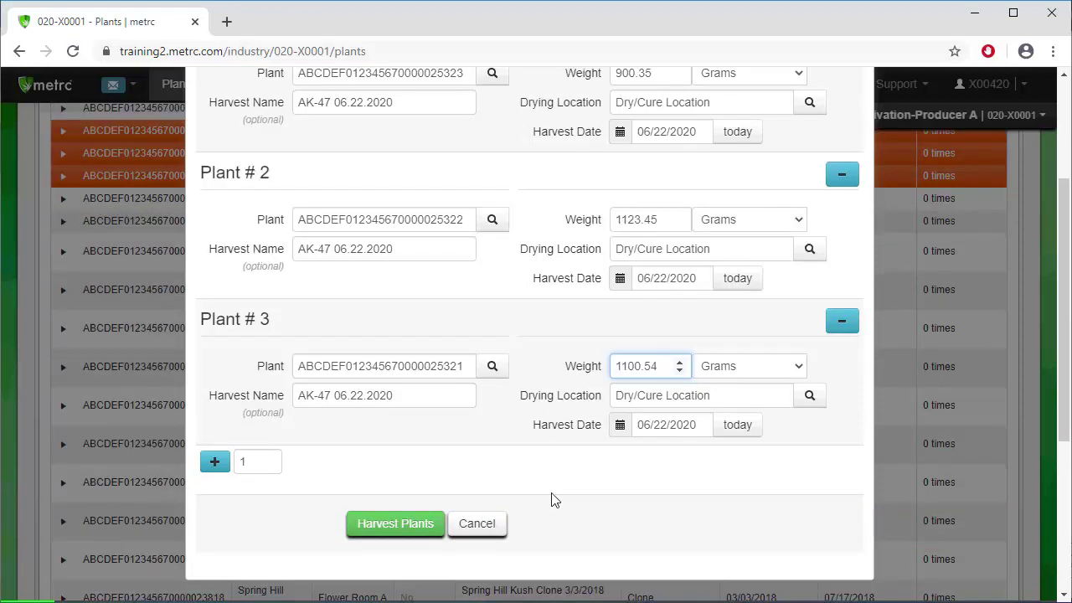
{"action": "left_click", "coordinate": [427, 525]}
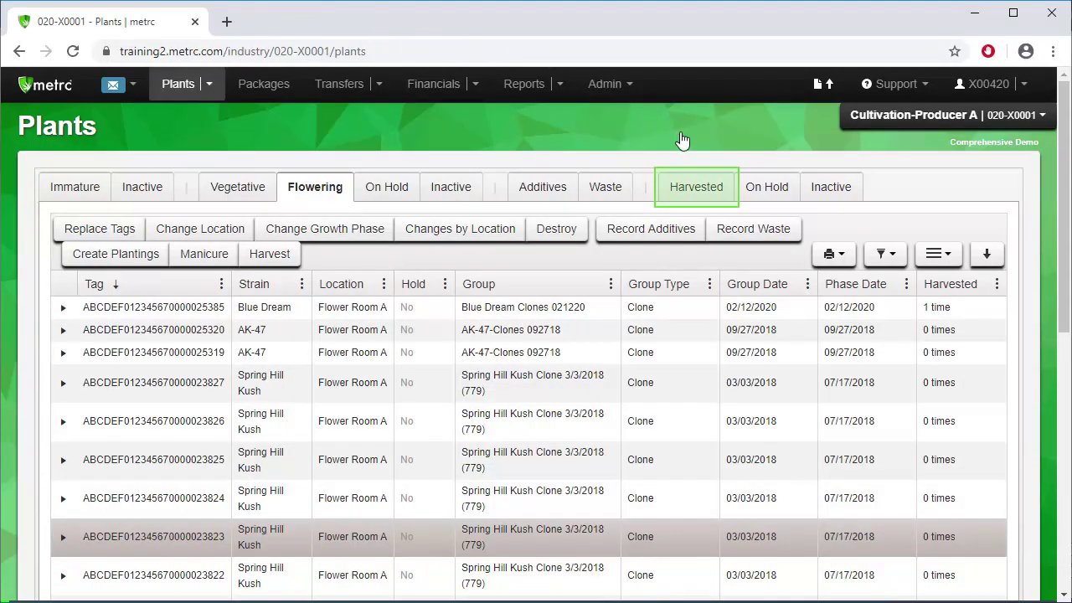
Open the Harvested tab to view the new AK-47 06.22.2020 batch
{"action": "left_click", "coordinate": [704, 199]}
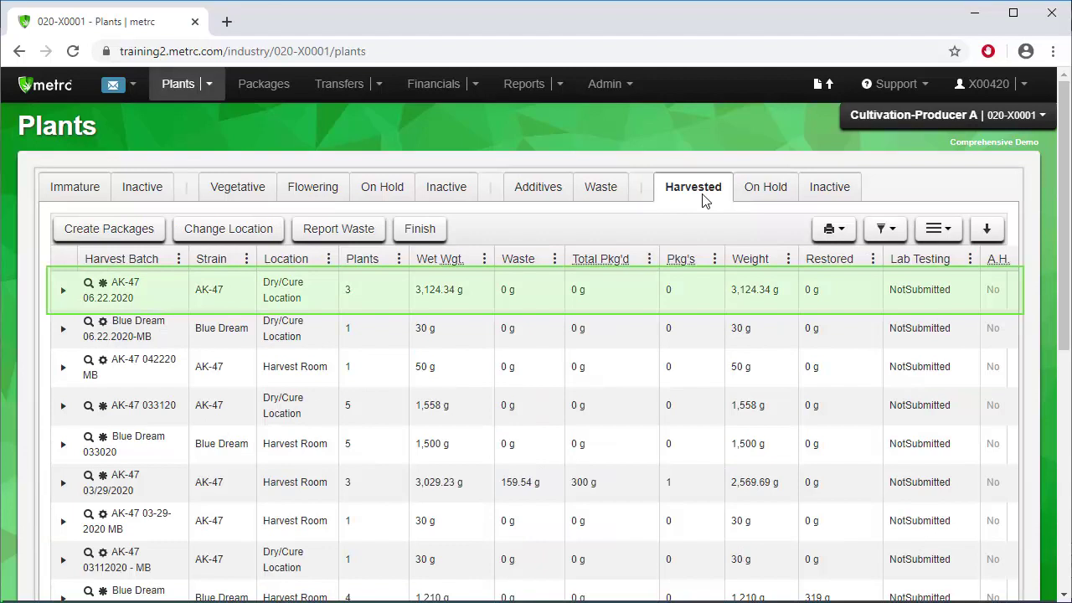